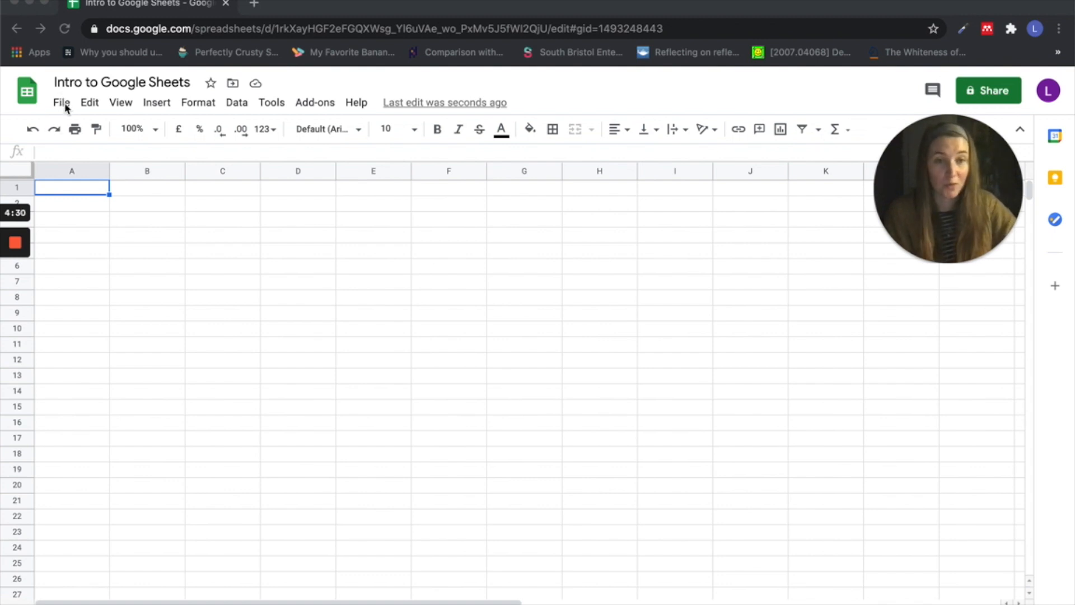
pyautogui.click(62, 102)
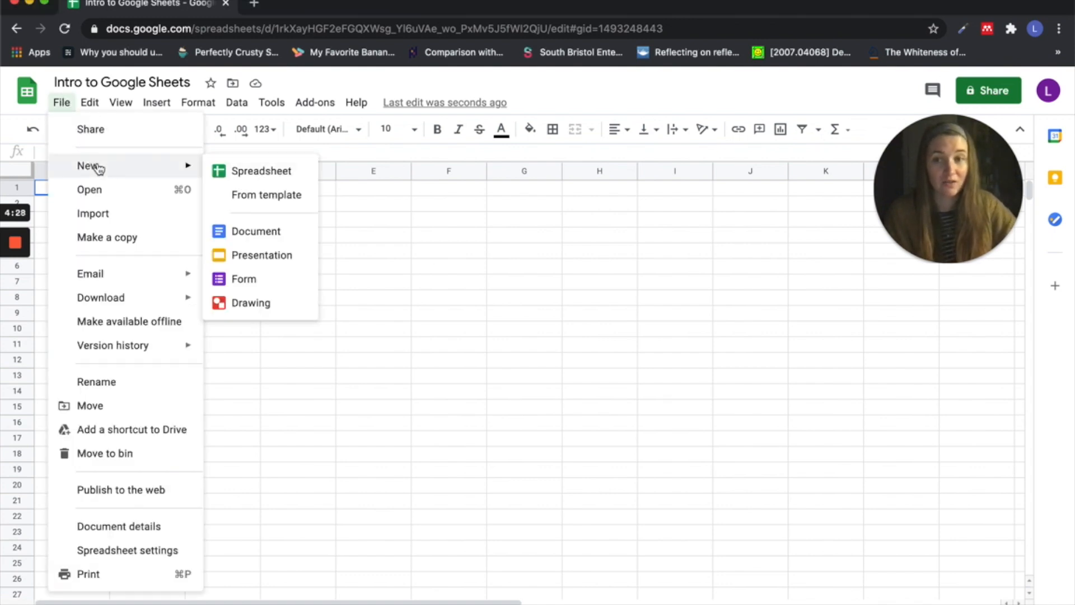
pyautogui.click(455, 192)
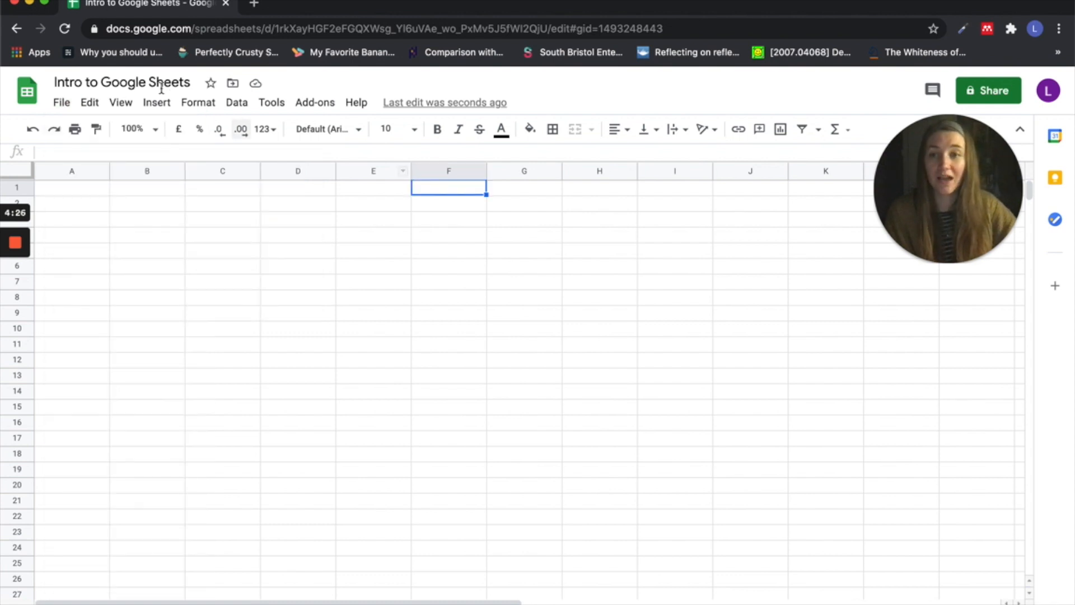
pyautogui.tripleClick(139, 81)
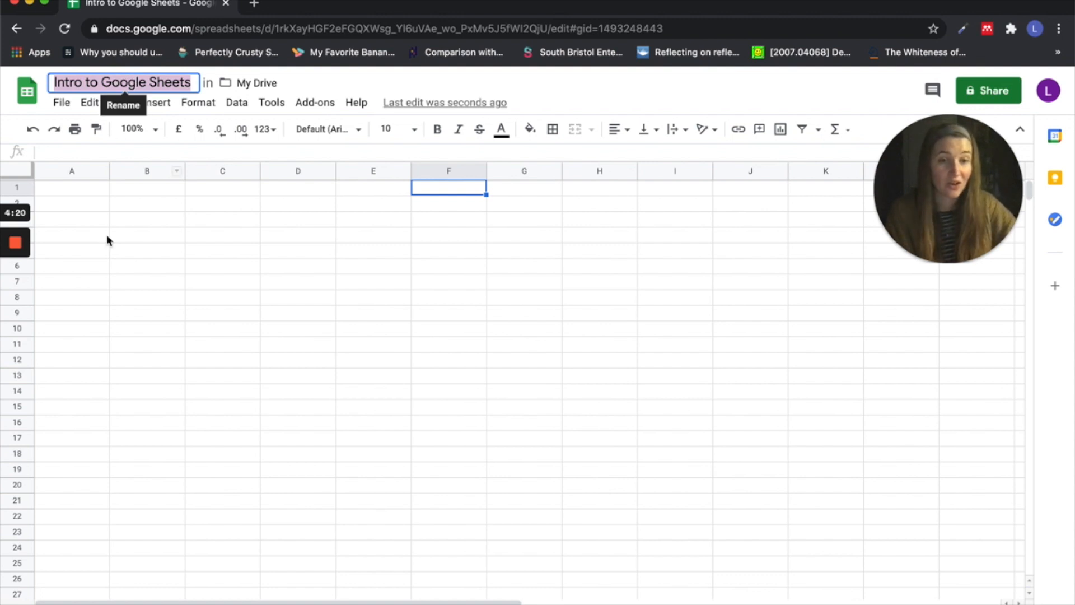
pyautogui.click(81, 191)
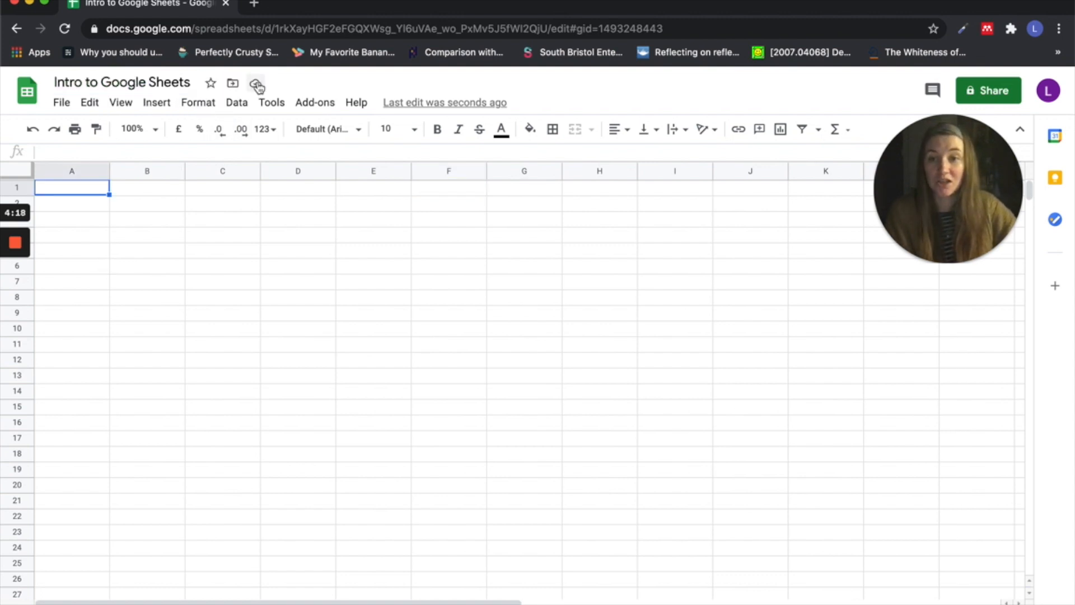
pyautogui.click(233, 83)
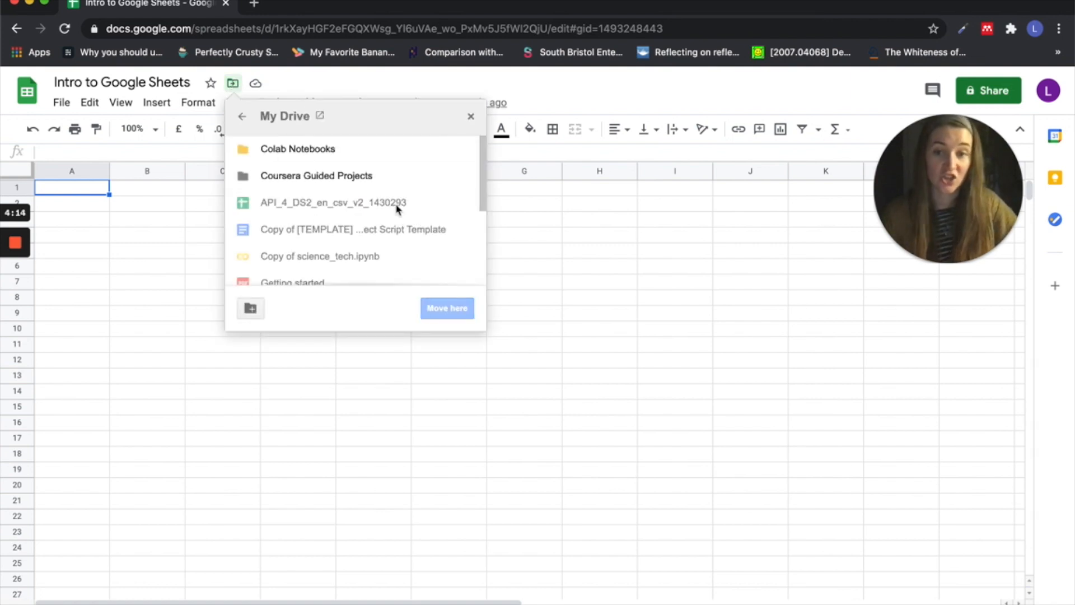
pyautogui.click(118, 232)
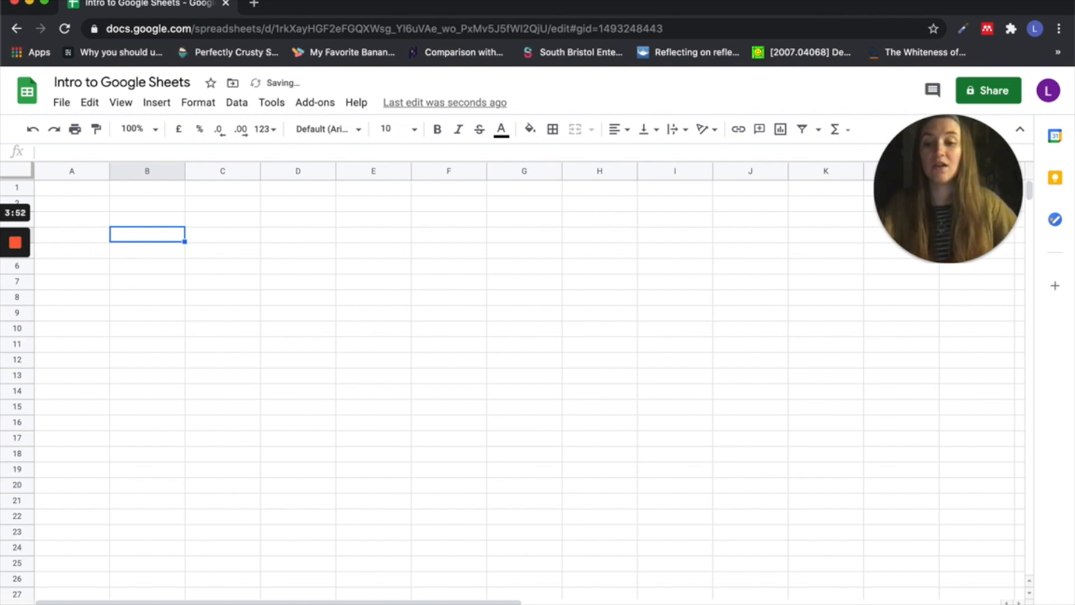
# Add a second sheet with "\" in cell A1 and return to the first sheet.
pyautogui.click(13, 600)
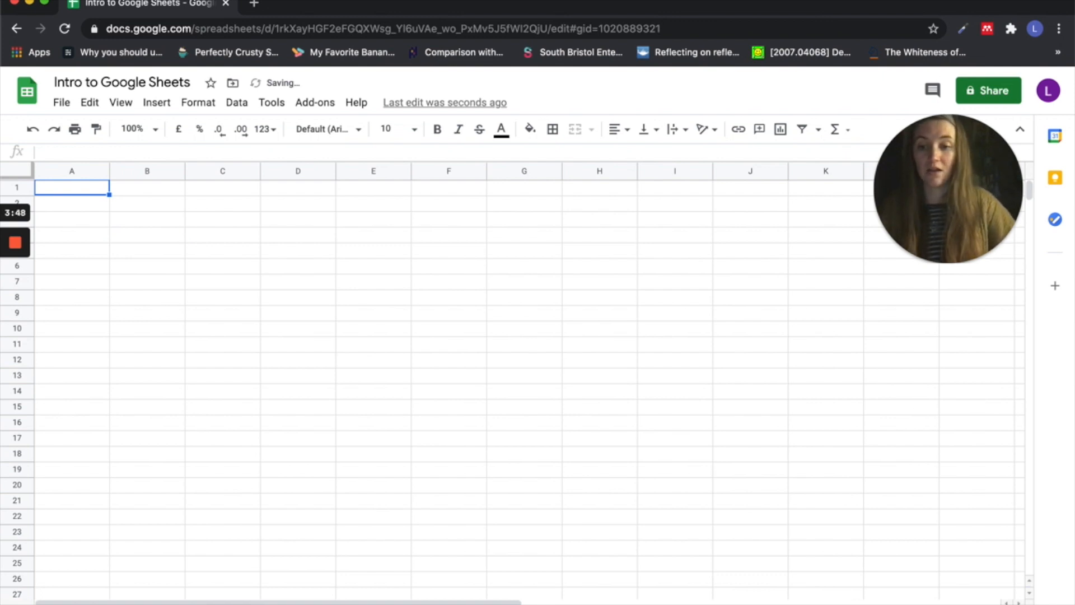
pyautogui.moveTo(247, 582)
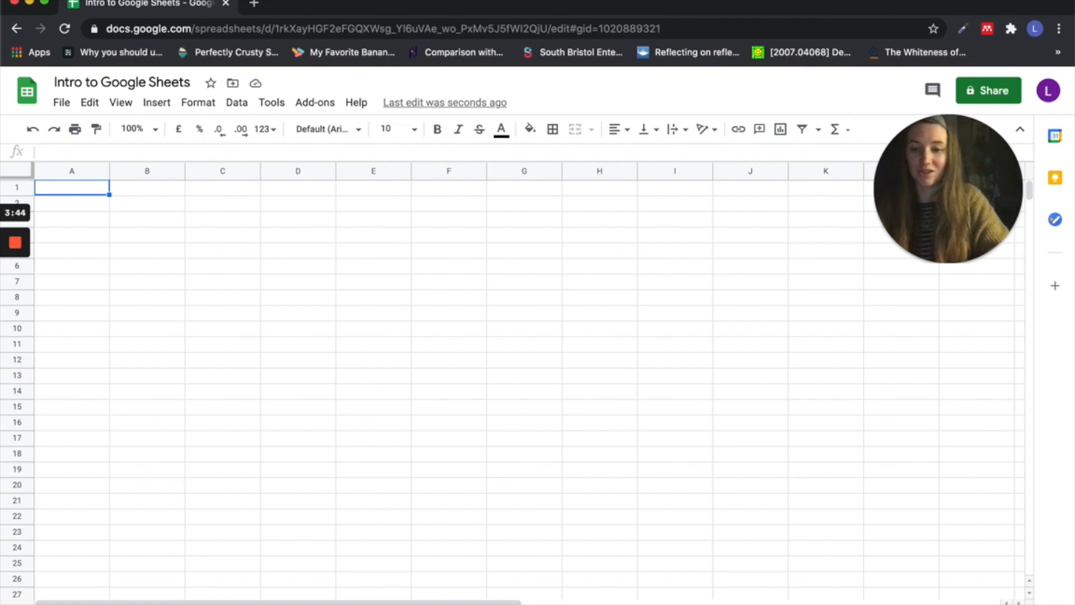
pyautogui.write('\\')
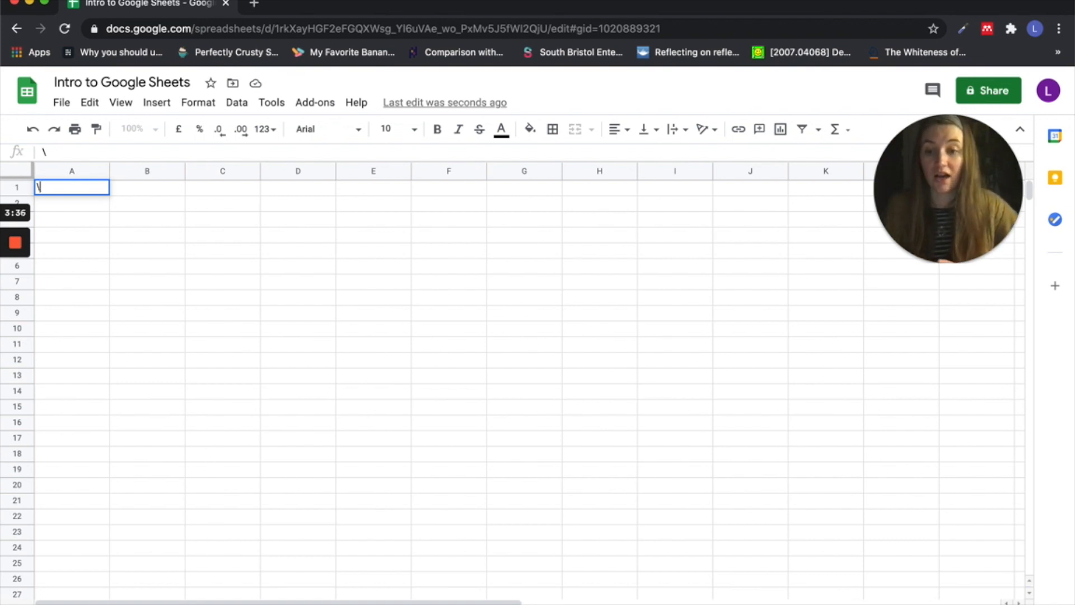
pyautogui.click(168, 604)
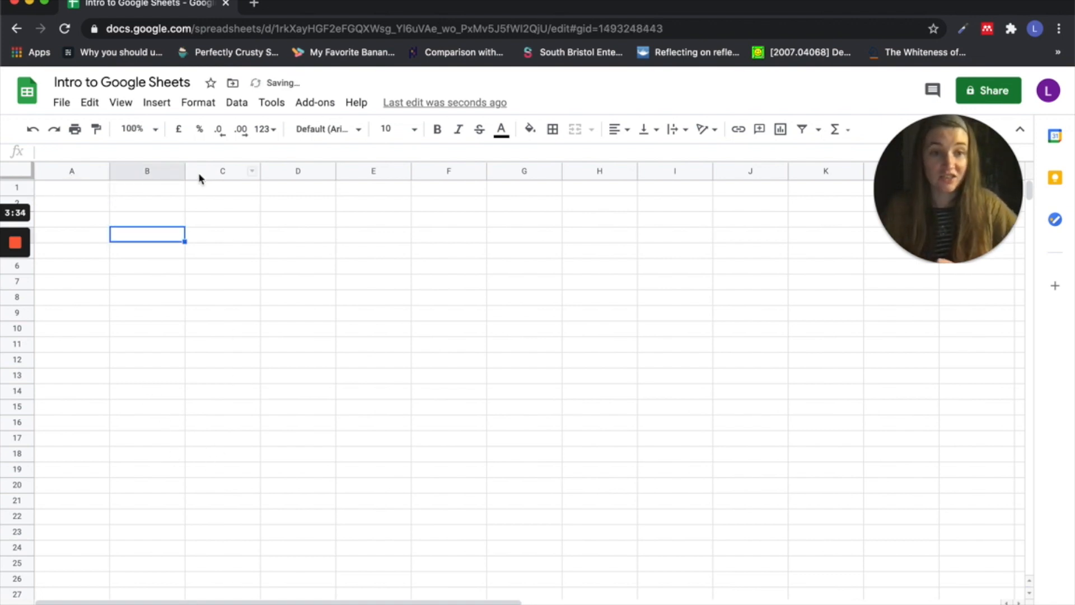
pyautogui.click(202, 206)
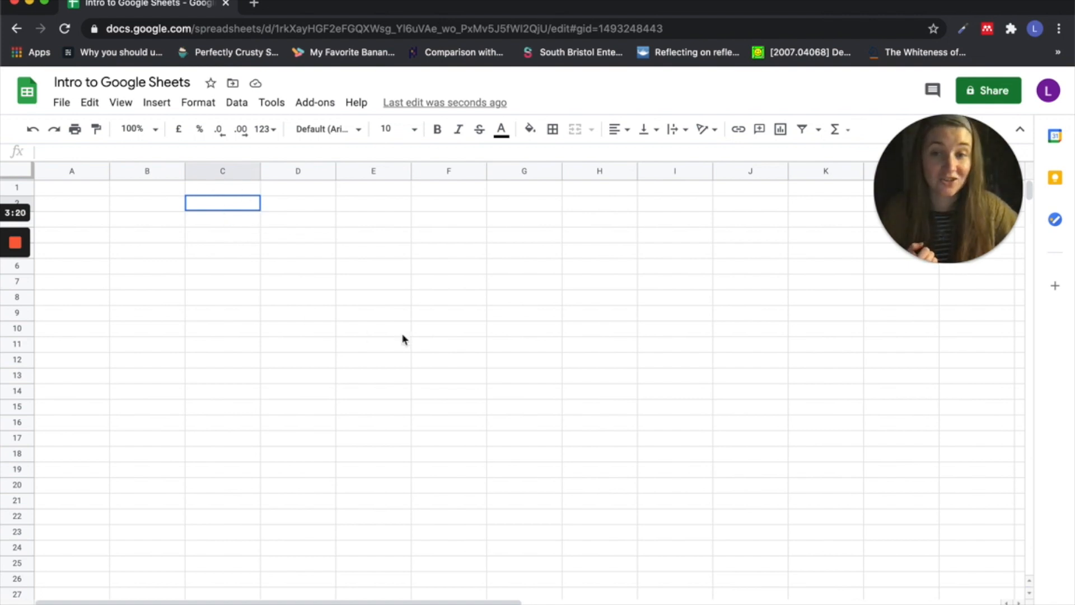
pyautogui.keyDown('shift'); pyautogui.click(556, 336); pyautogui.keyUp('shift')
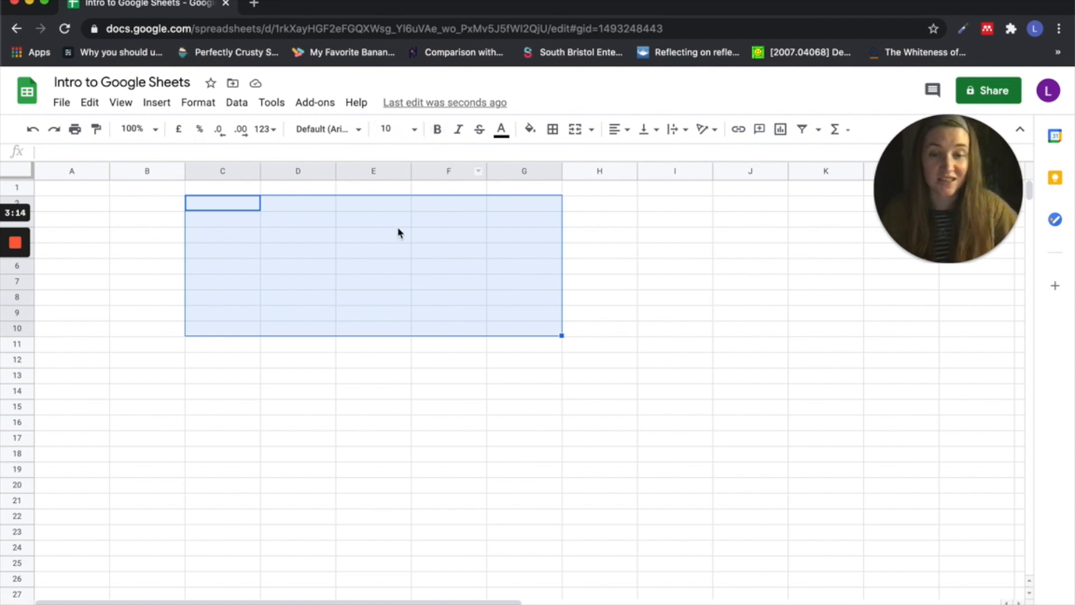
pyautogui.click(383, 249)
pyautogui.doubleClick(376, 250)
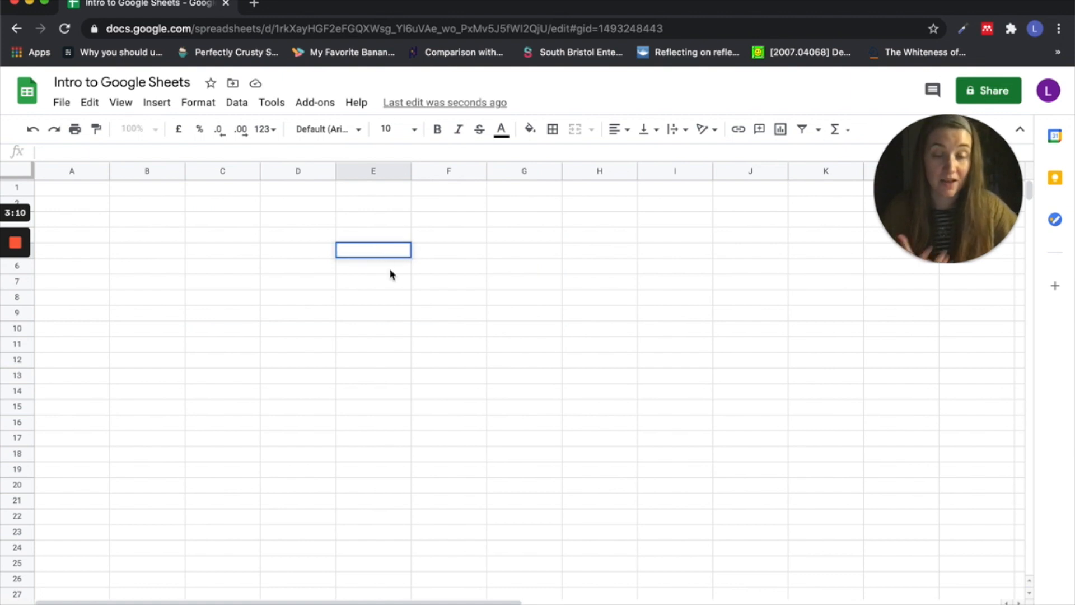
pyautogui.click(364, 208)
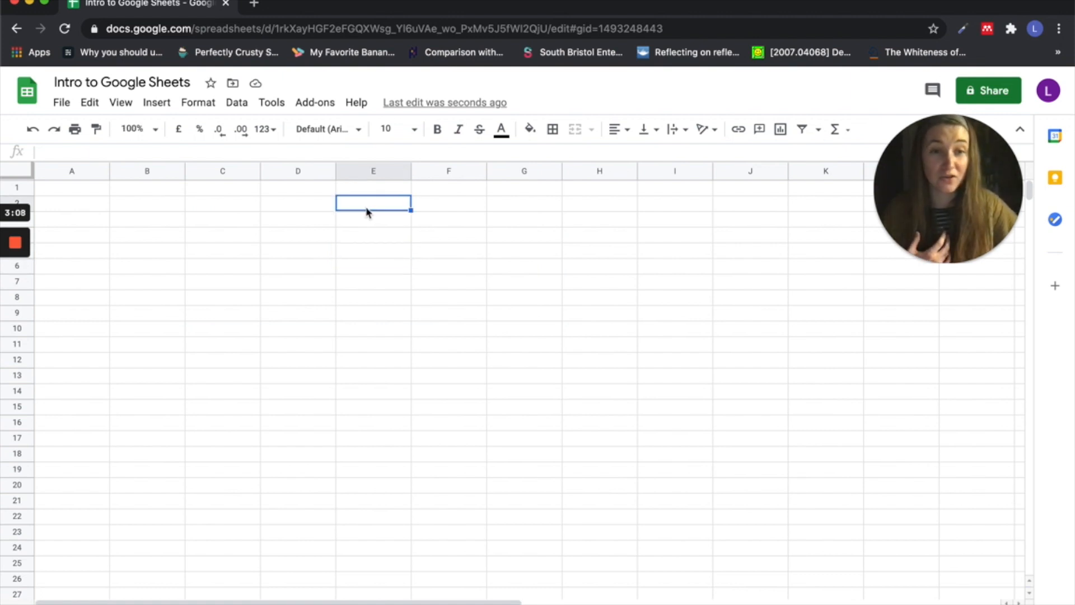
pyautogui.rightClick(399, 207)
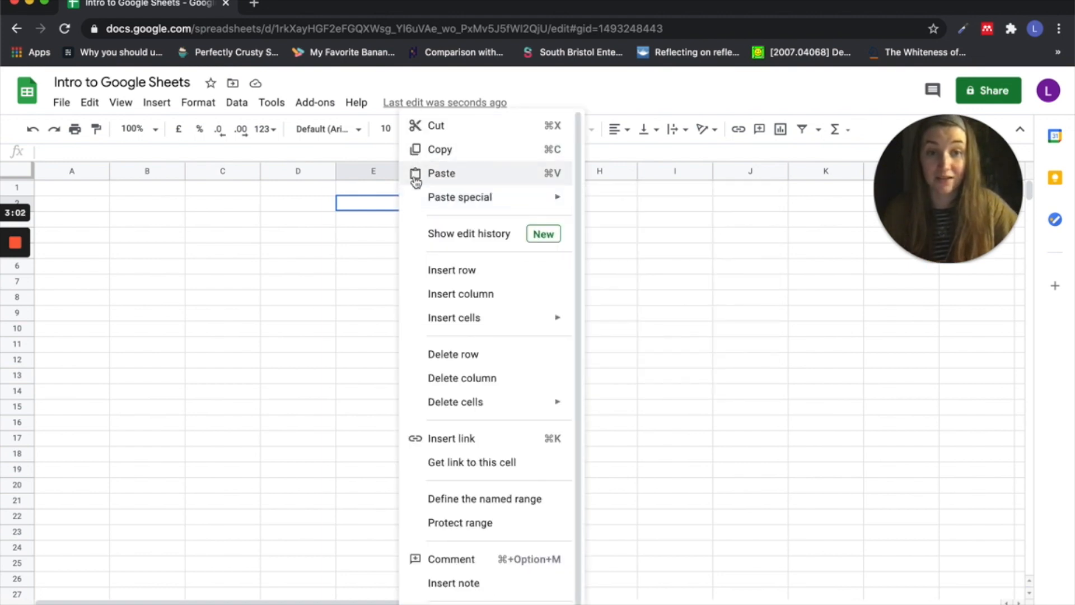
pyautogui.click(330, 207)
# Enter a first name in cell E2 and keep that cell selected.
pyautogui.click(363, 208)
pyautogui.write('Laura')
pyautogui.press('Return')
pyautogui.press('Up')
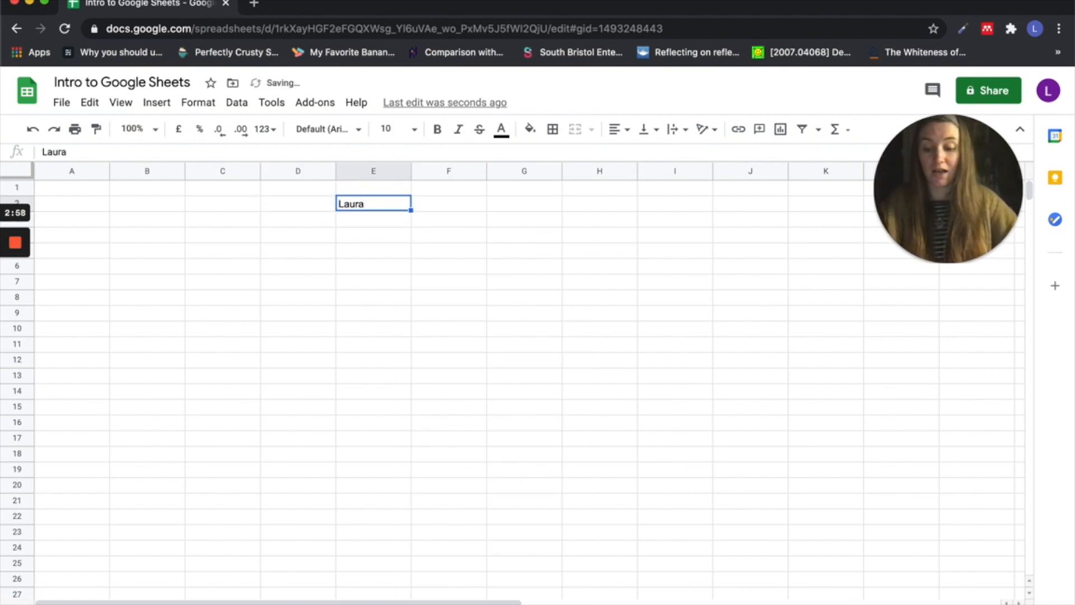
# Copy the name from cell E2 into cell H2 and into the range G2:G16.
pyautogui.press('super+c')
pyautogui.click(607, 209)
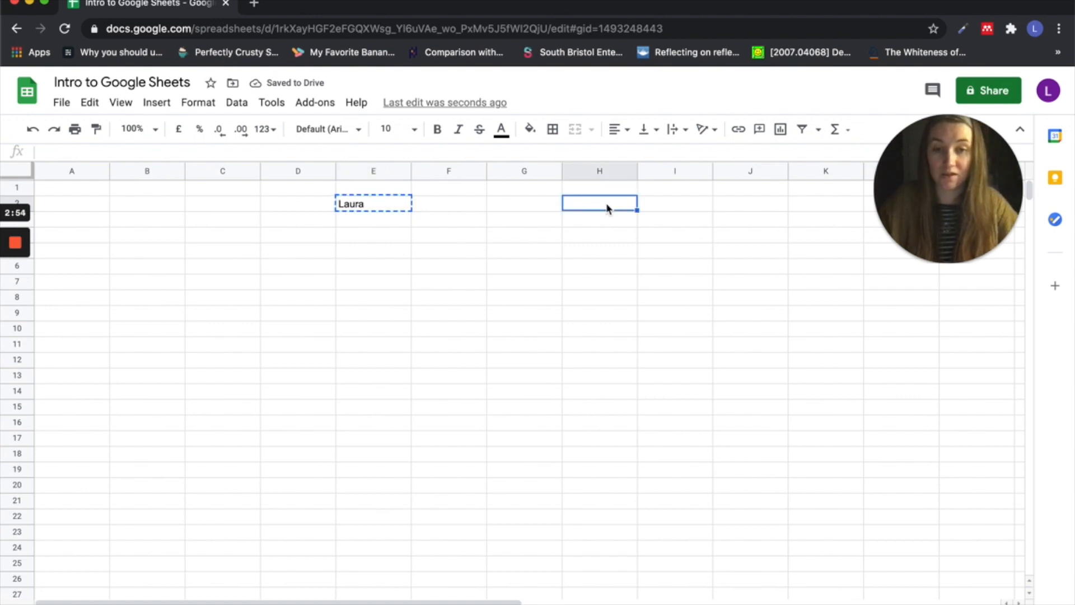
pyautogui.press('super+v')
pyautogui.moveTo(513, 205); pyautogui.dragTo(515, 422)
pyautogui.press('super+v')
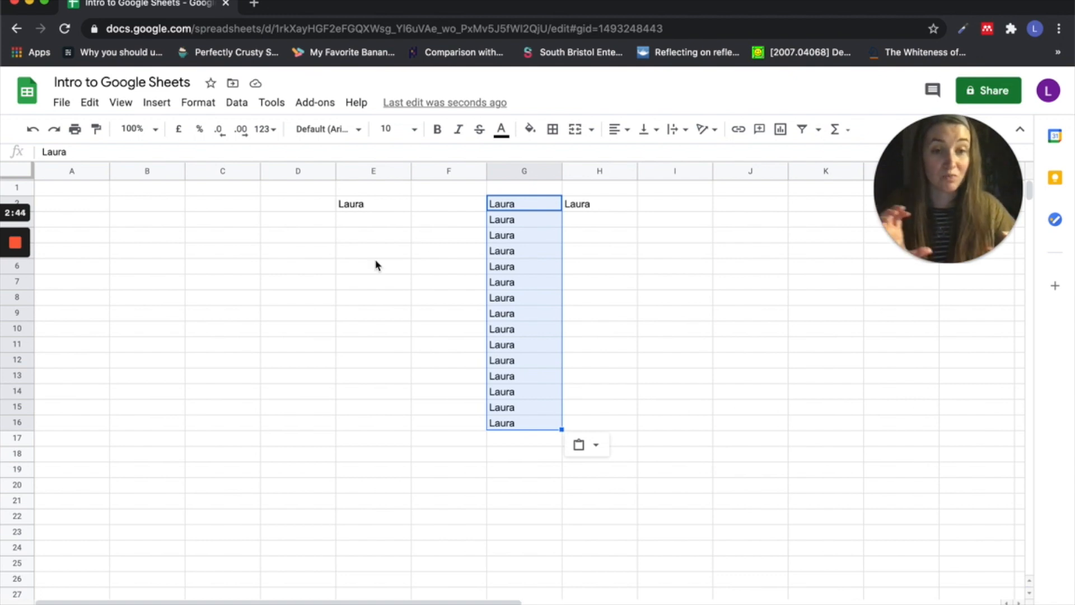
# Paste the copied name into every cell of column K.
pyautogui.click(361, 249)
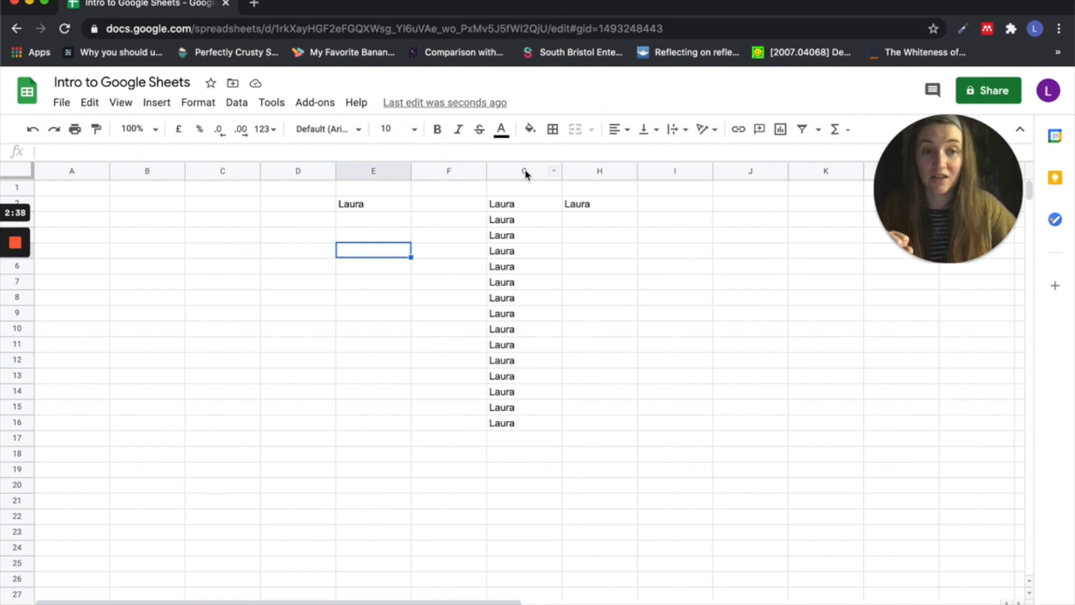
pyautogui.click(74, 170)
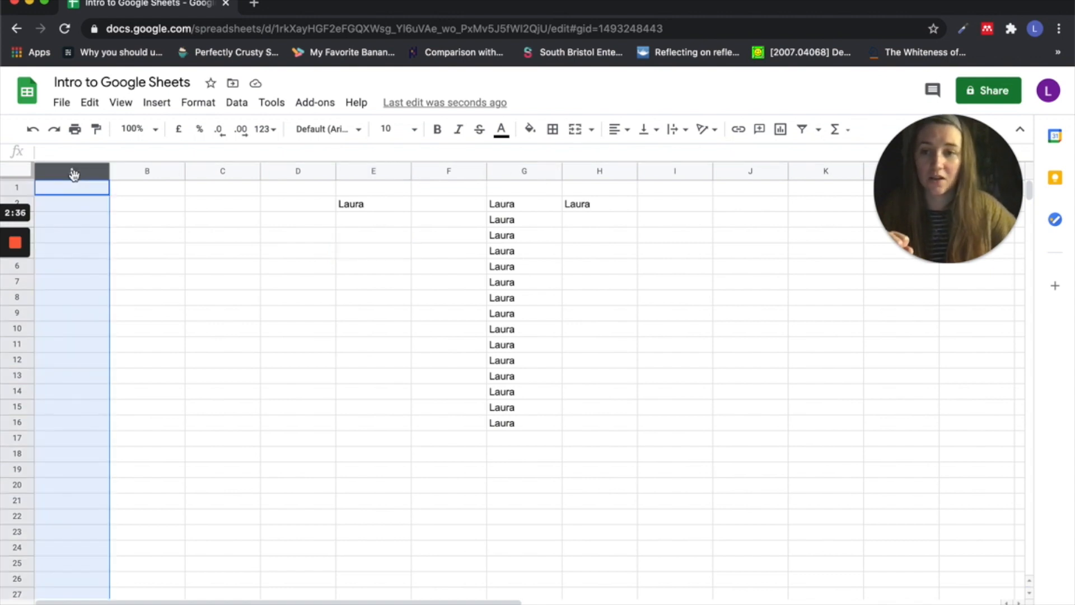
pyautogui.click(817, 175)
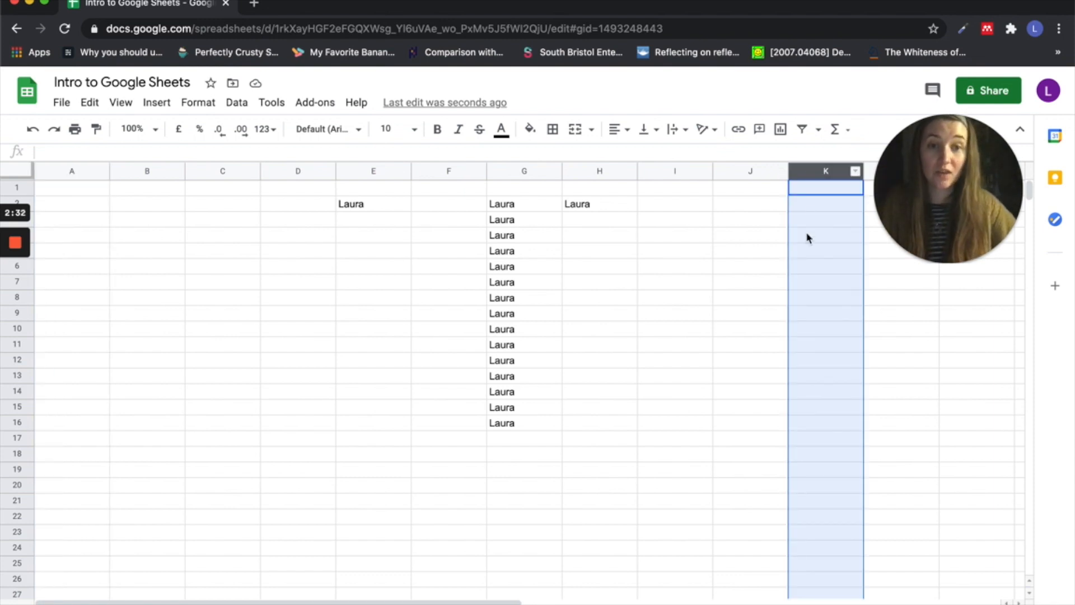
pyautogui.click(731, 237)
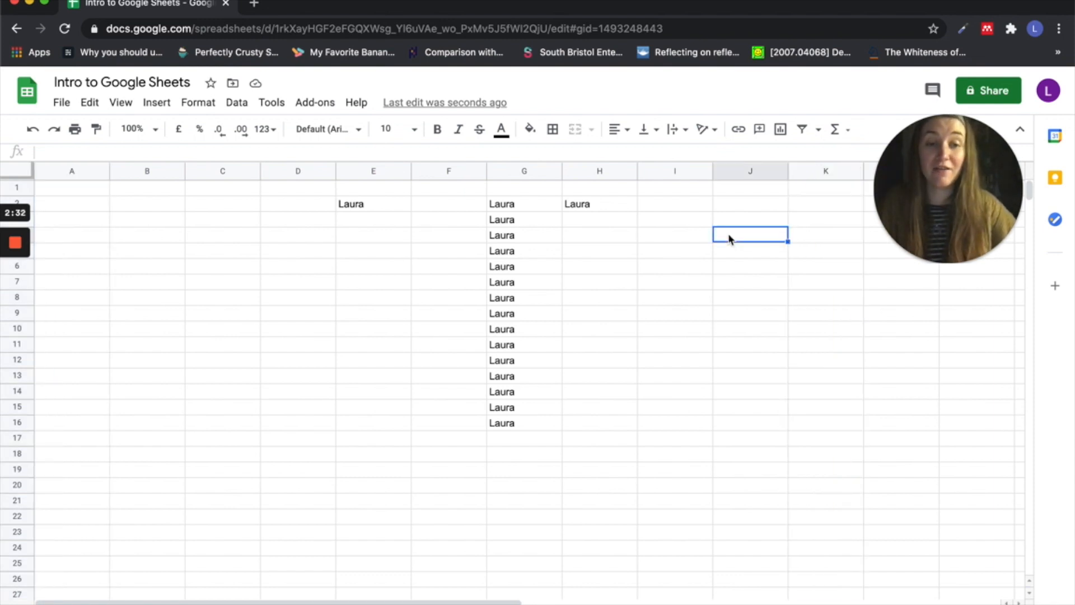
pyautogui.click(812, 172)
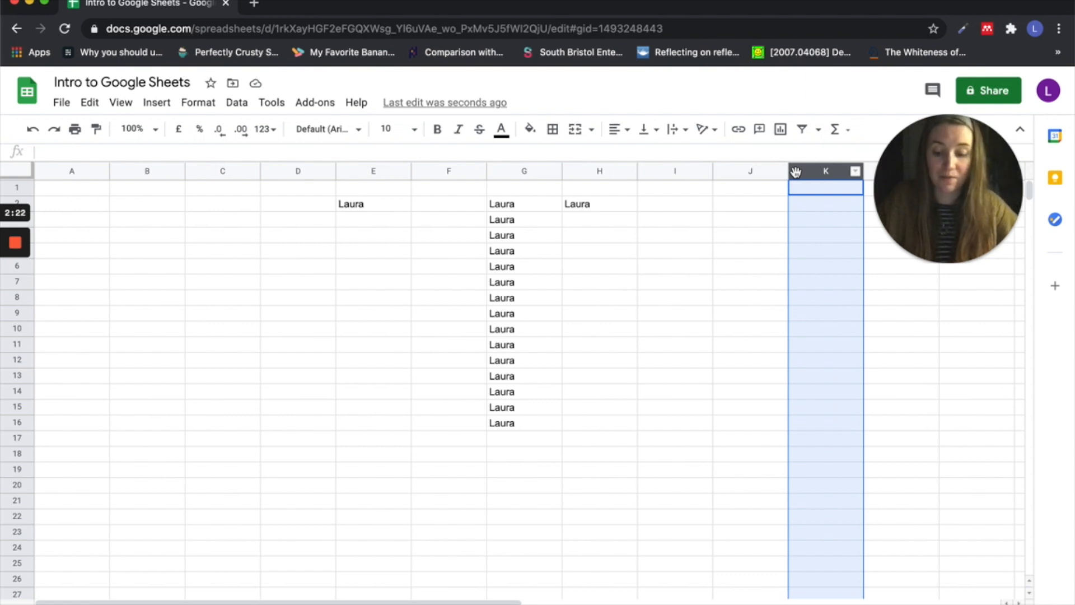
pyautogui.hotkey('ctrl', 'v')
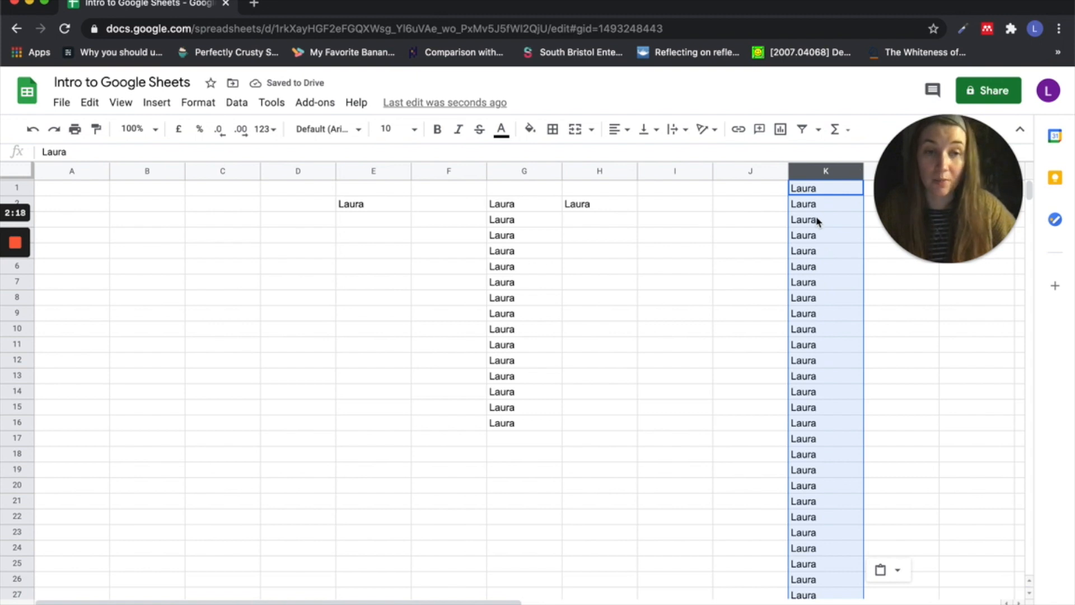
pyautogui.click(817, 221)
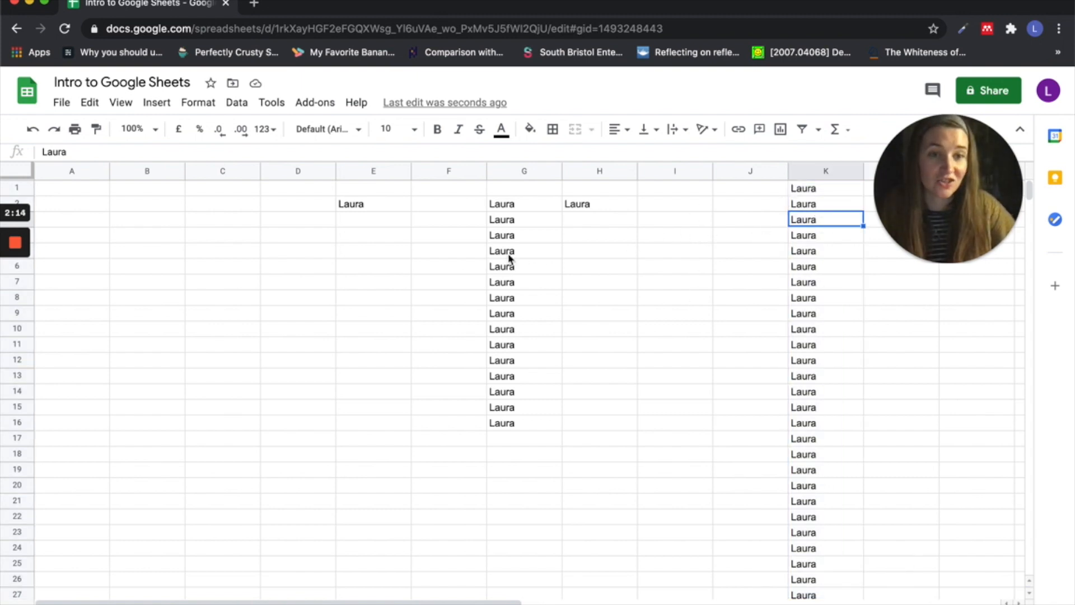
# Paste the copied name into every cell of row 16.
pyautogui.click(20, 422)
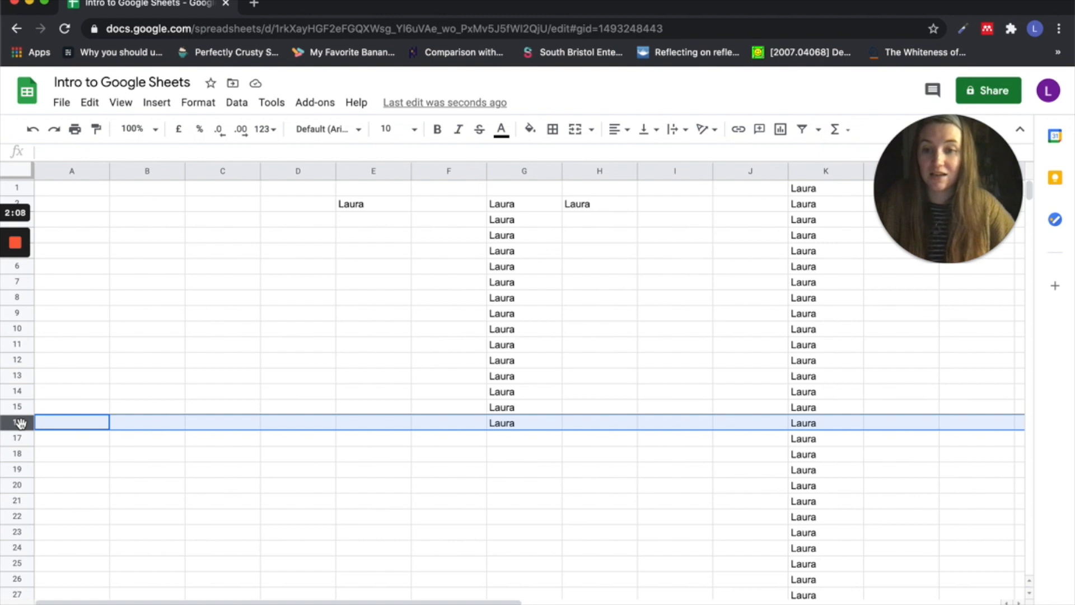
pyautogui.hotkey('ctrl', 'v')
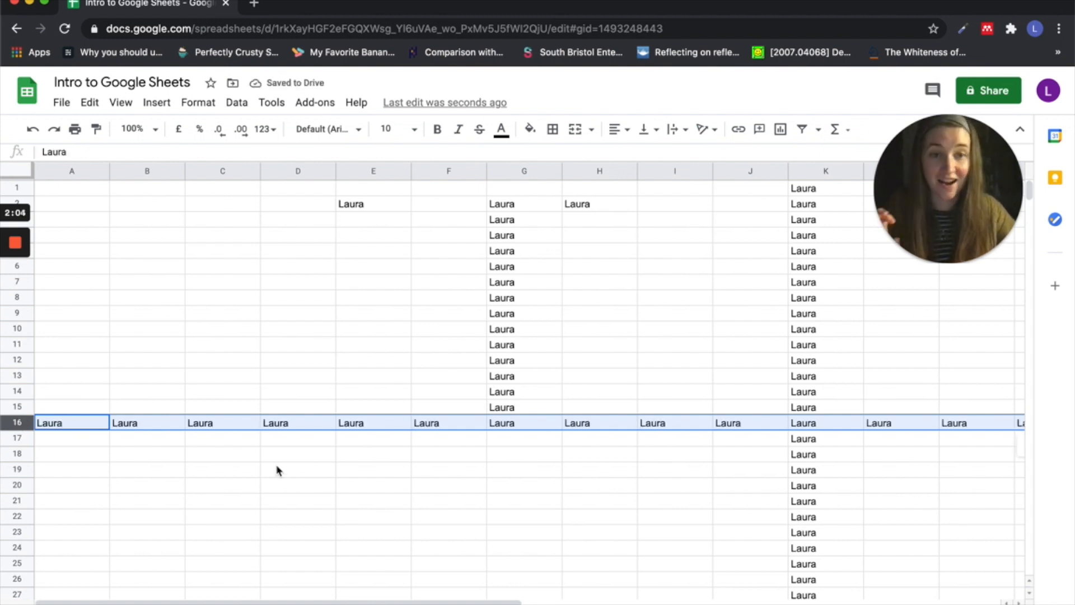
pyautogui.click(255, 440)
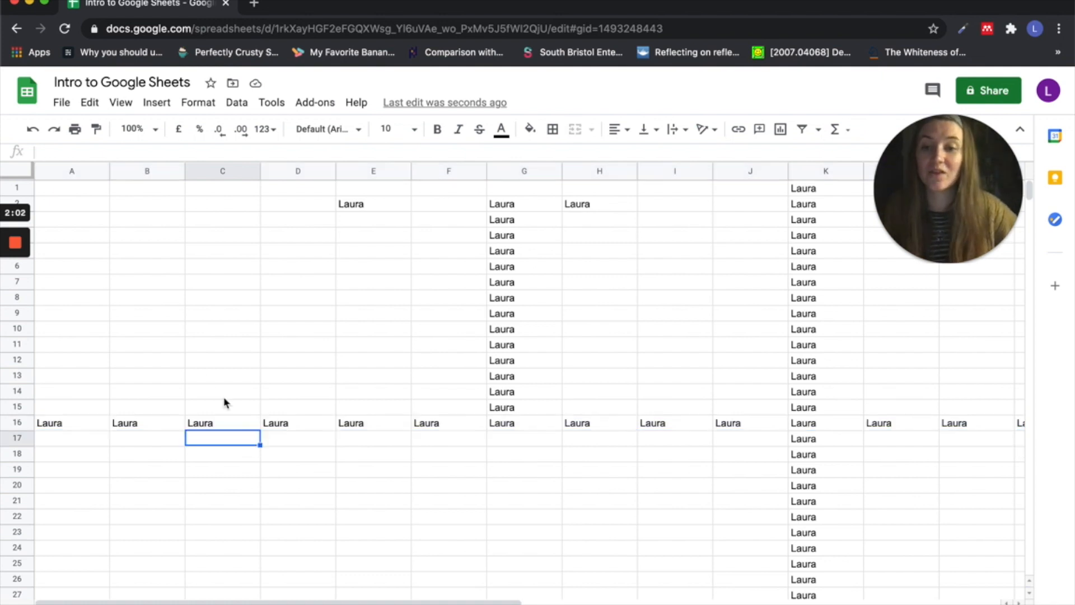
pyautogui.click(354, 286)
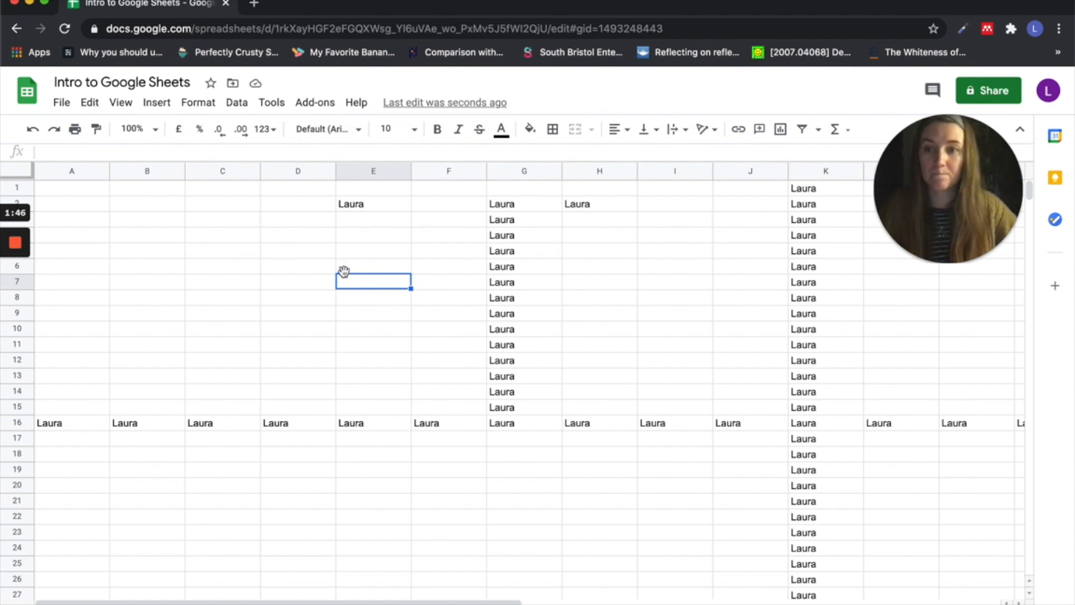
# Fill the whole of row 19 with yellow.
pyautogui.moveTo(15, 302)
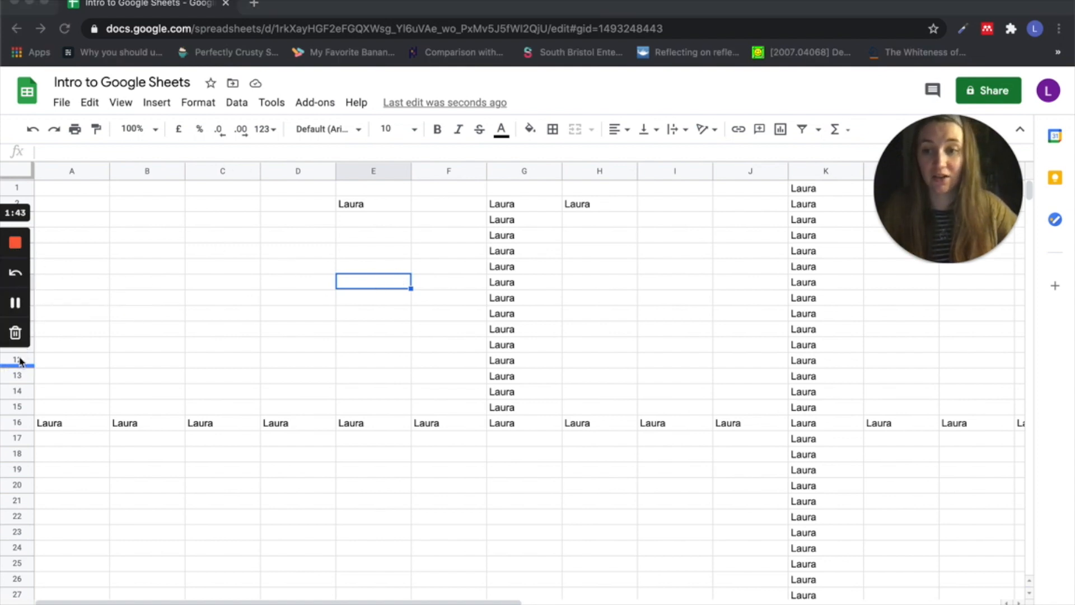
pyautogui.click(17, 470)
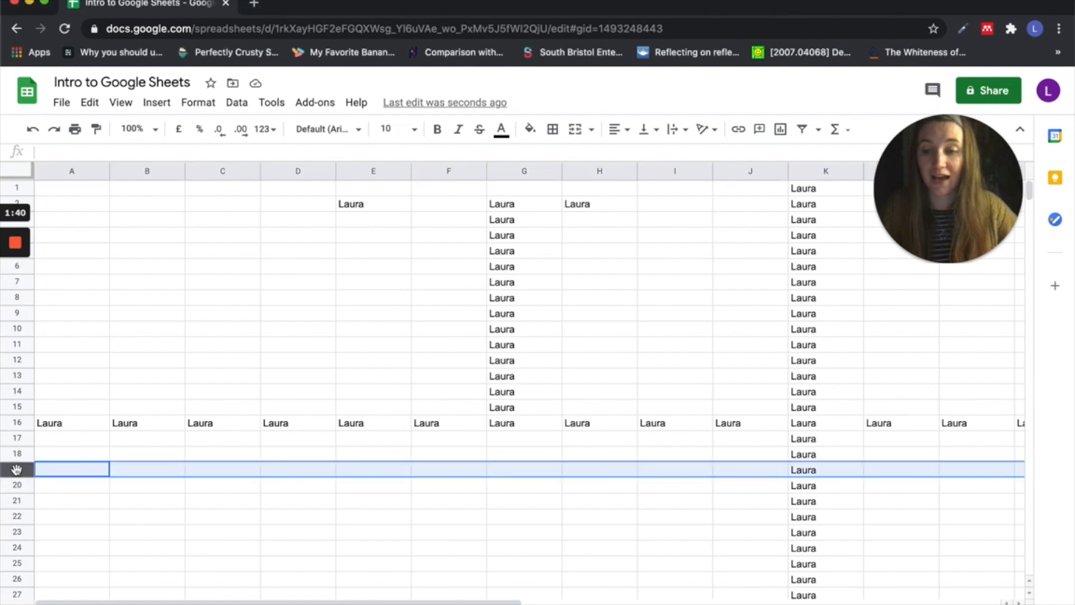
pyautogui.click(530, 130)
pyautogui.click(585, 201)
pyautogui.click(588, 204)
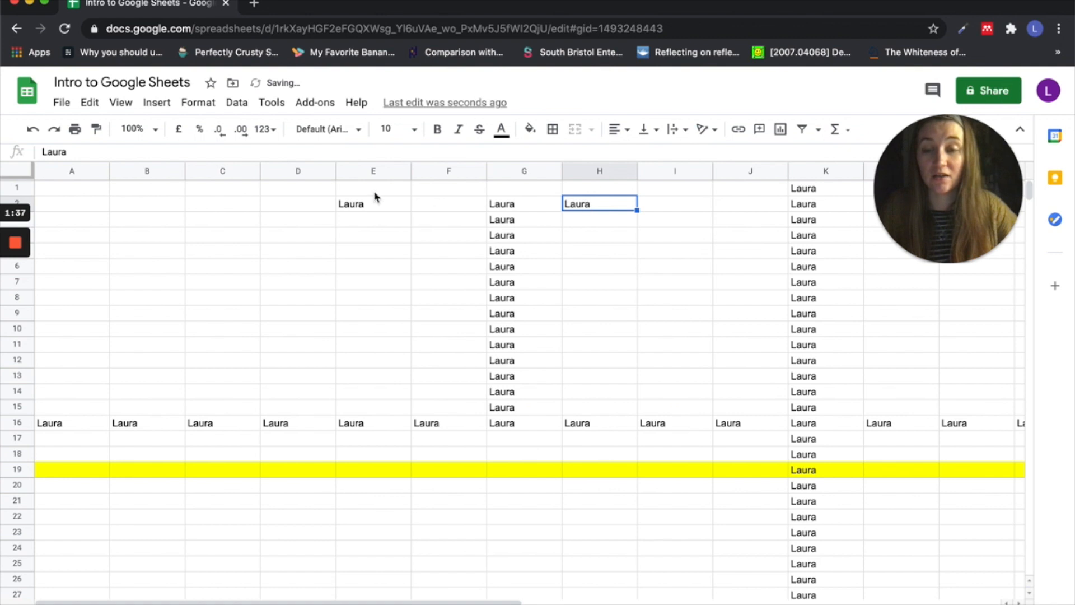
# Fill the whole of column C with light red.
pyautogui.click(240, 171)
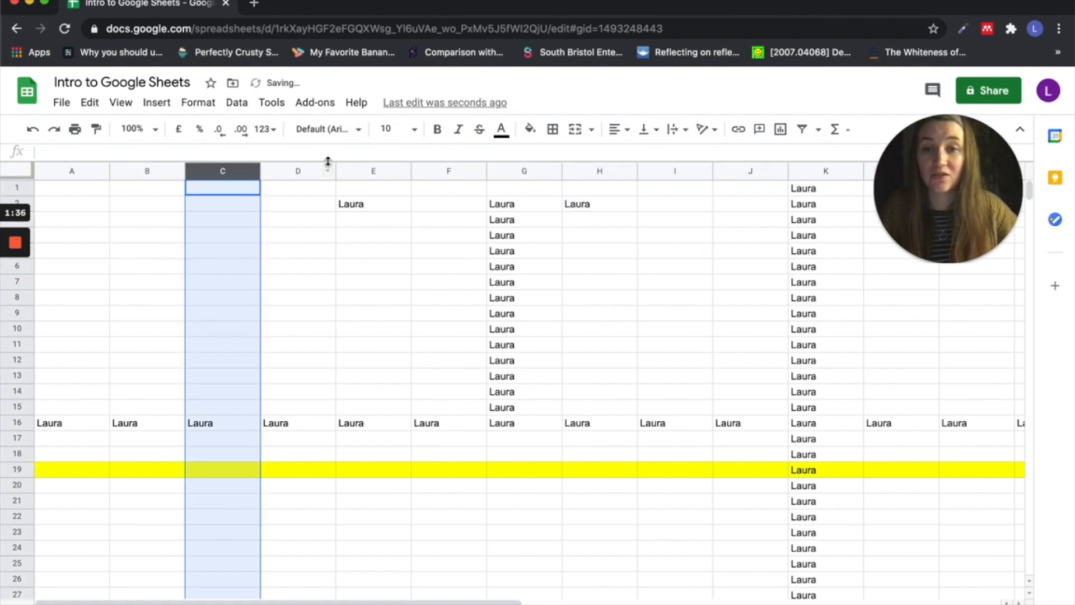
pyautogui.click(530, 130)
pyautogui.click(553, 234)
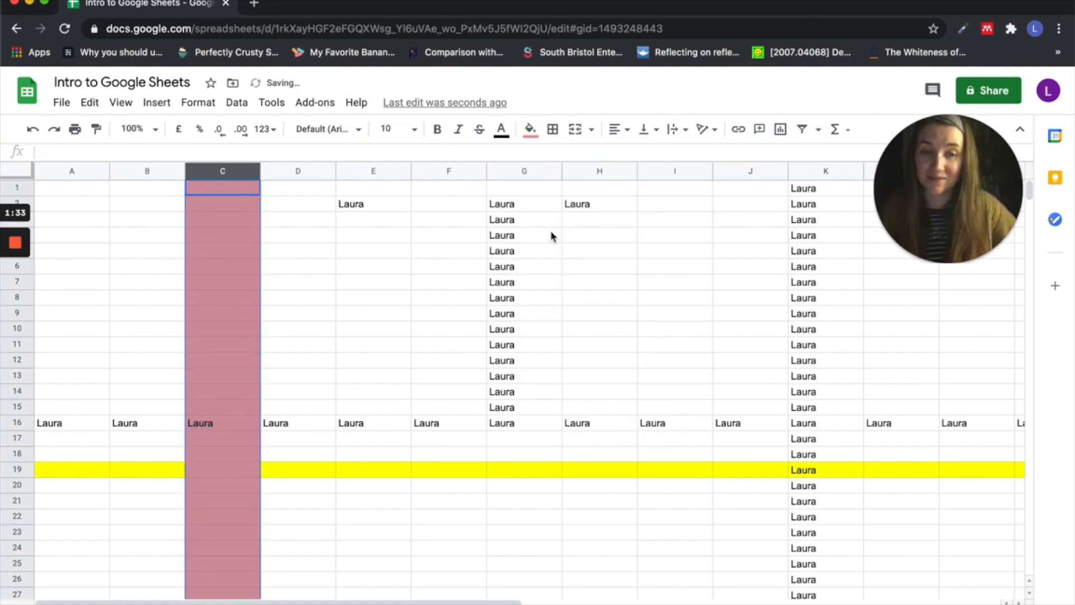
pyautogui.click(317, 250)
# Fill the whole of columns E to G with cyan.
pyautogui.moveTo(368, 175); pyautogui.dragTo(636, 164)
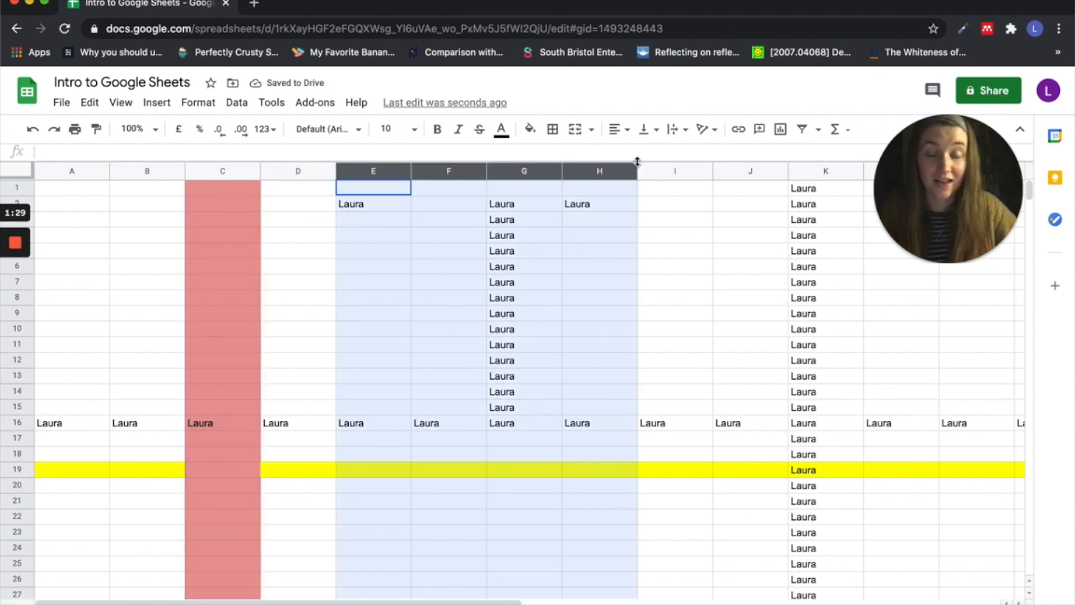
pyautogui.moveTo(543, 165); pyautogui.dragTo(542, 166)
pyautogui.click(529, 129)
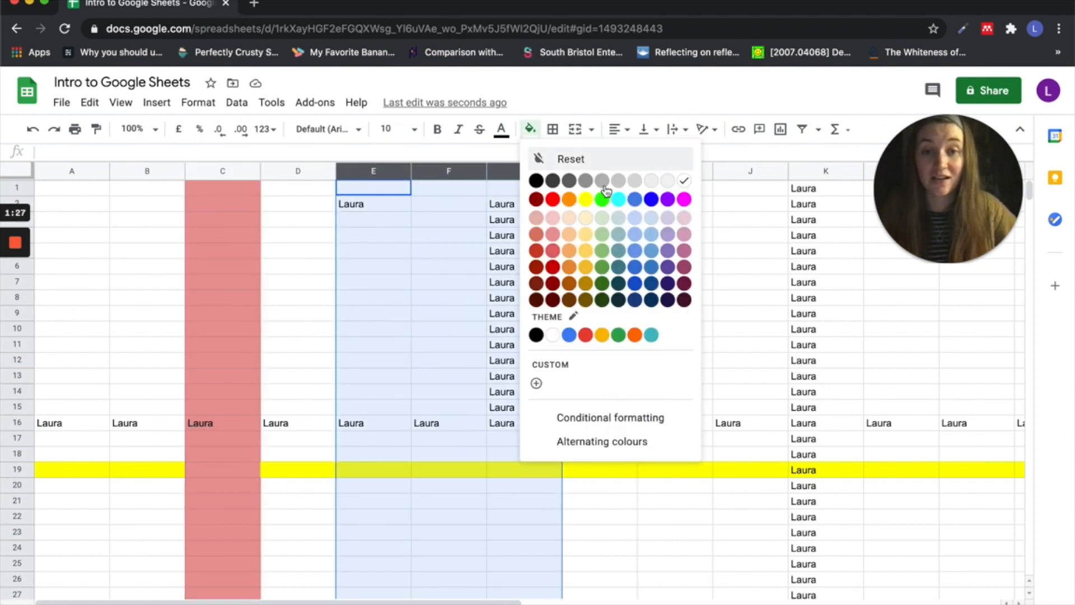
pyautogui.click(618, 200)
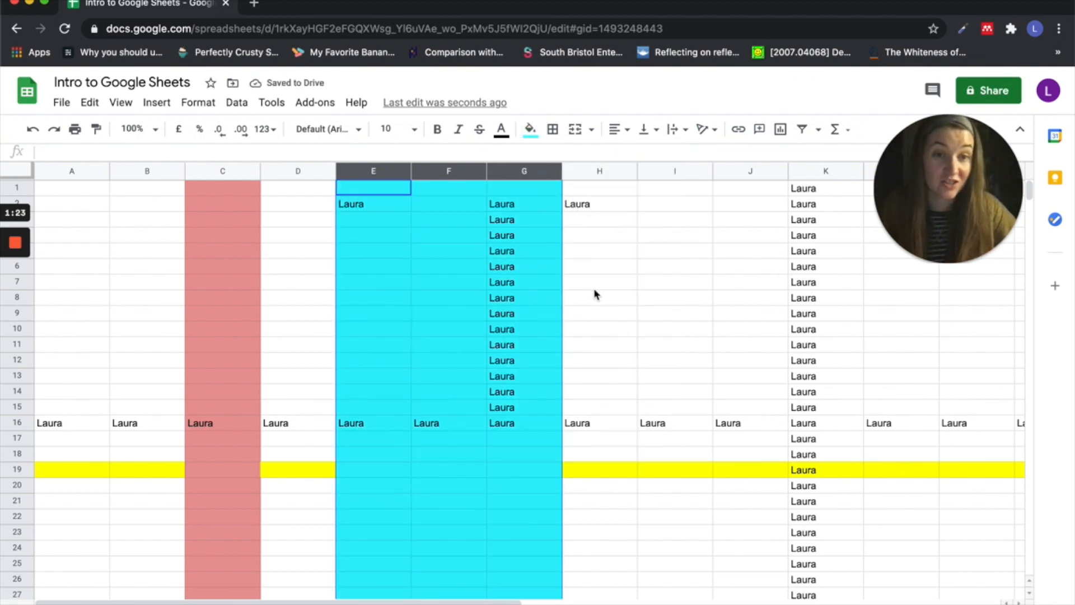
# Set the font size of the entire sheet to 18.
pyautogui.click(17, 175)
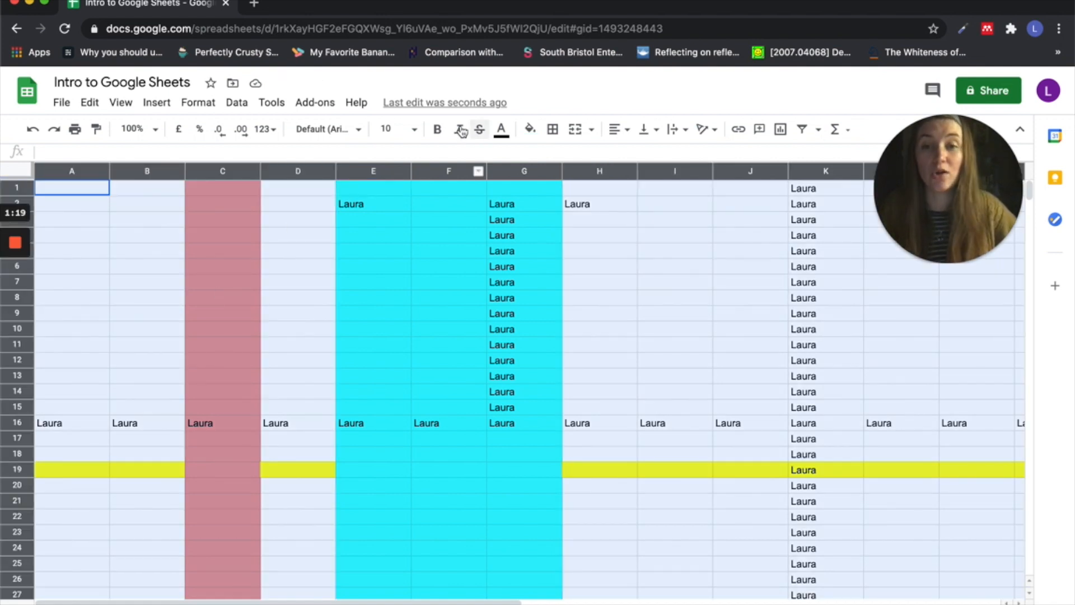
pyautogui.click(415, 130)
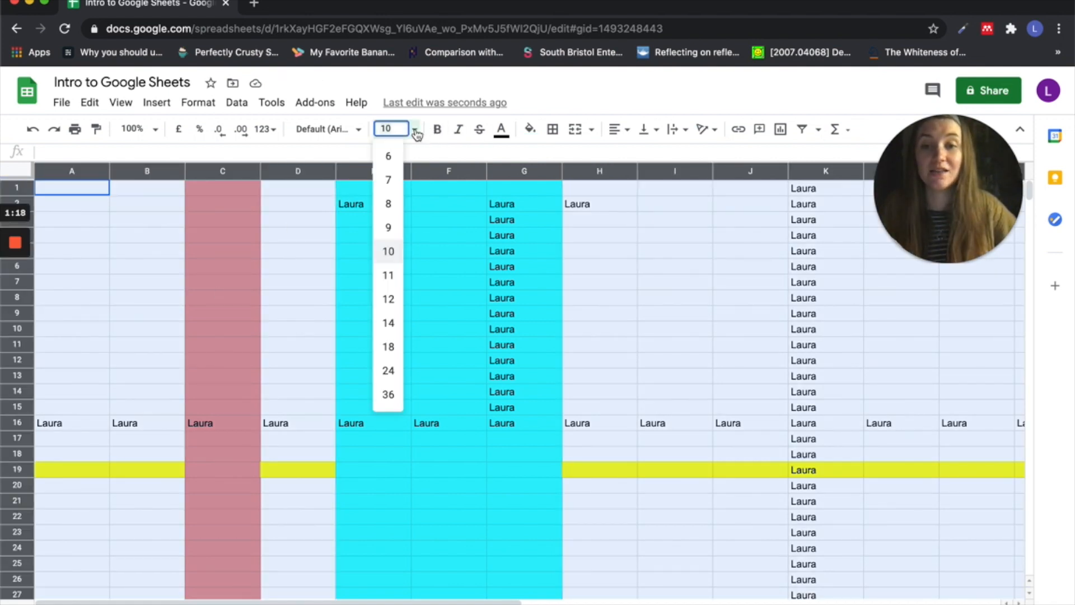
pyautogui.click(395, 348)
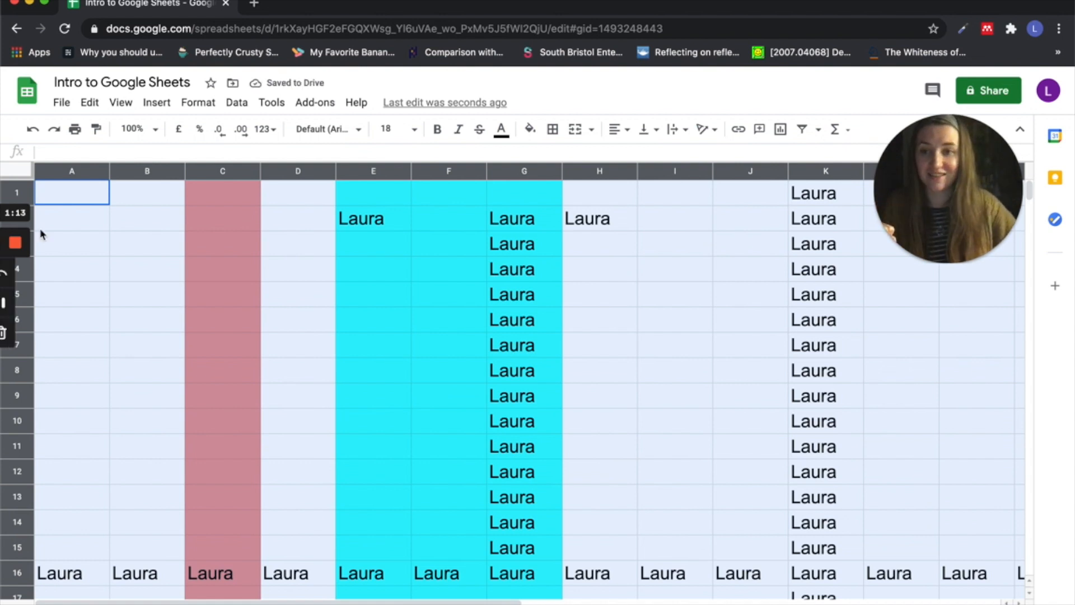
pyautogui.click(15, 303)
pyautogui.click(15, 303)
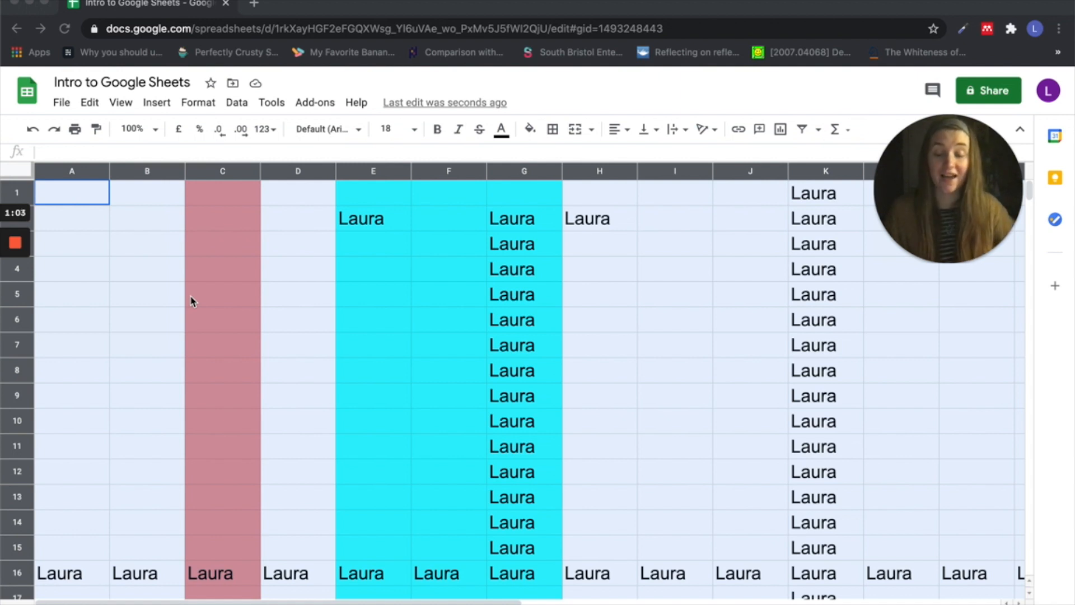
# Switch to the Data sheet and return to the Summary sheet using the list of all sheets.
pyautogui.click(239, 604)
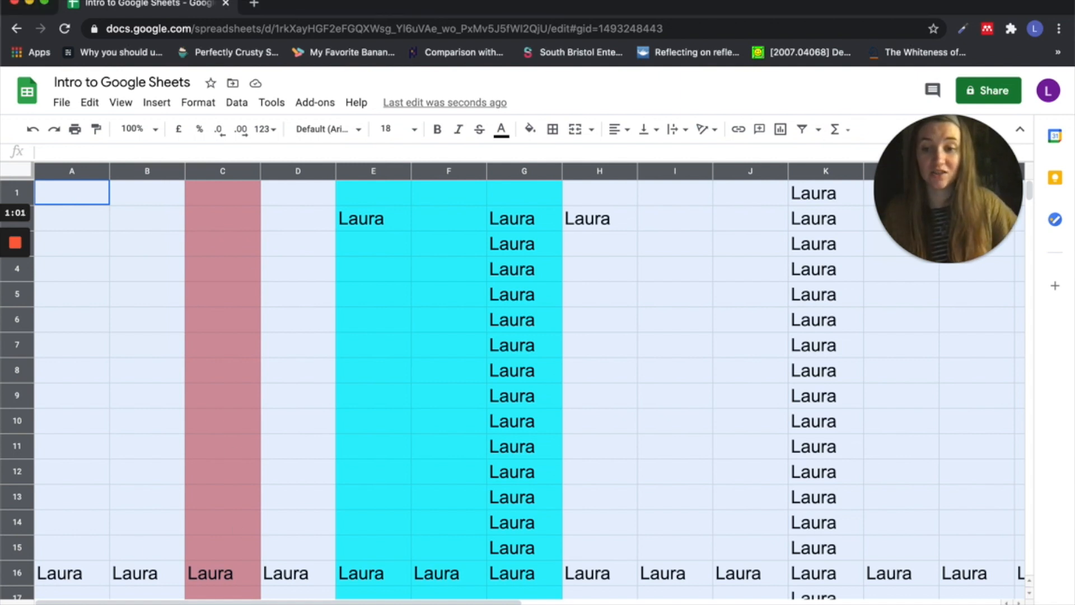
pyautogui.click(240, 604)
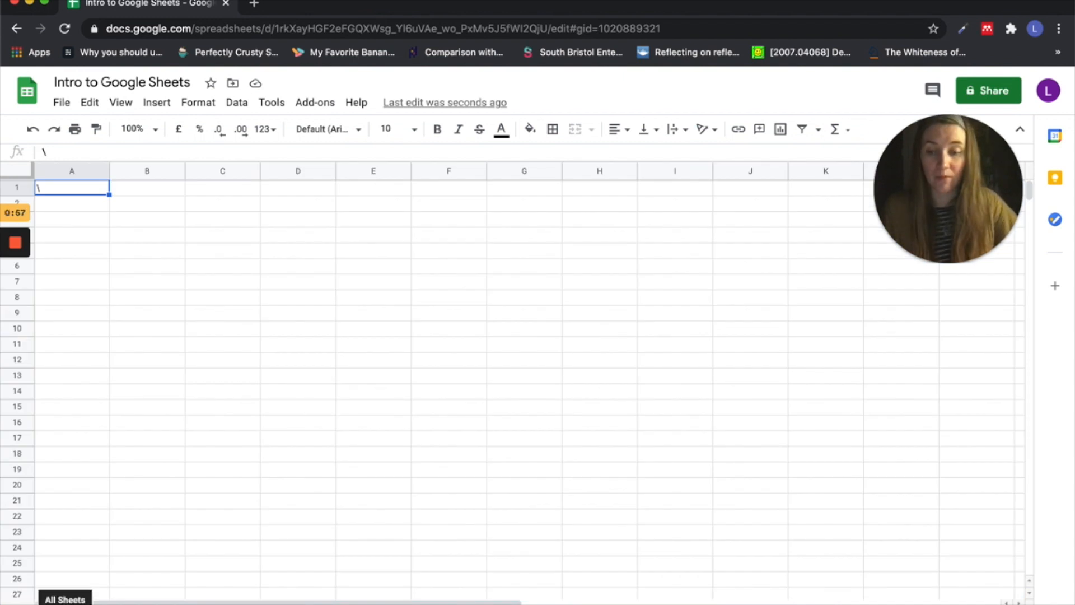
pyautogui.click(65, 603)
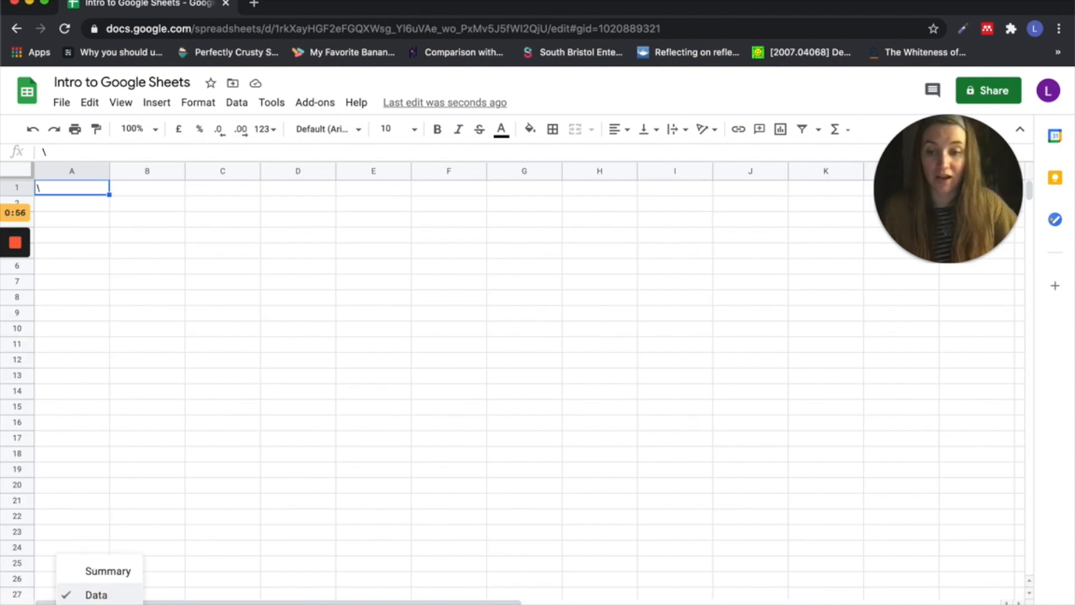
pyautogui.click(86, 577)
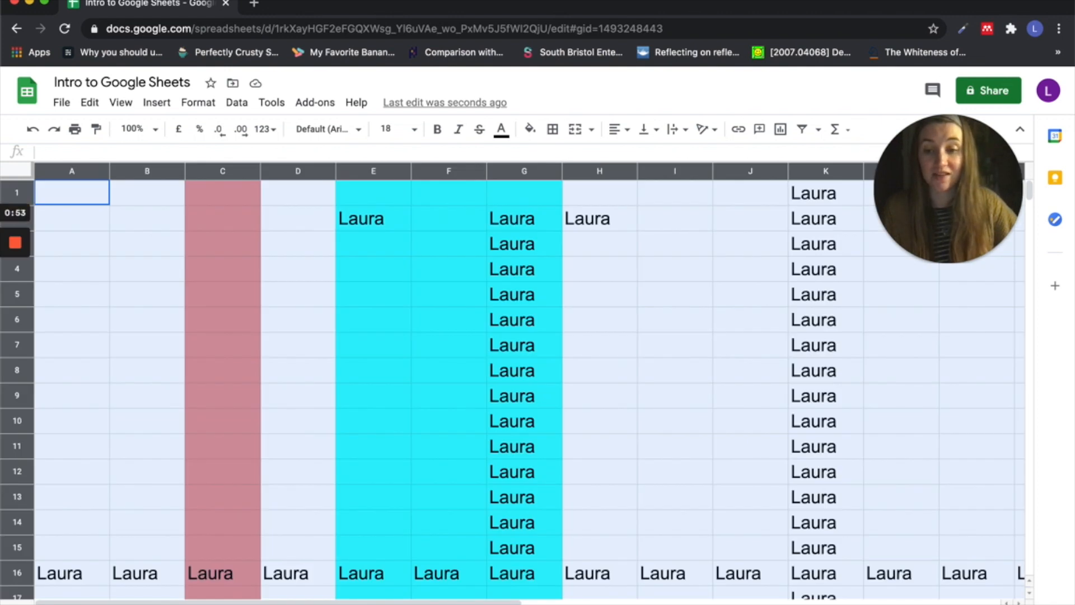
# Demonstrate selecting a single cell and a whole column with cell B9, column C and cell E8.
pyautogui.click(165, 403)
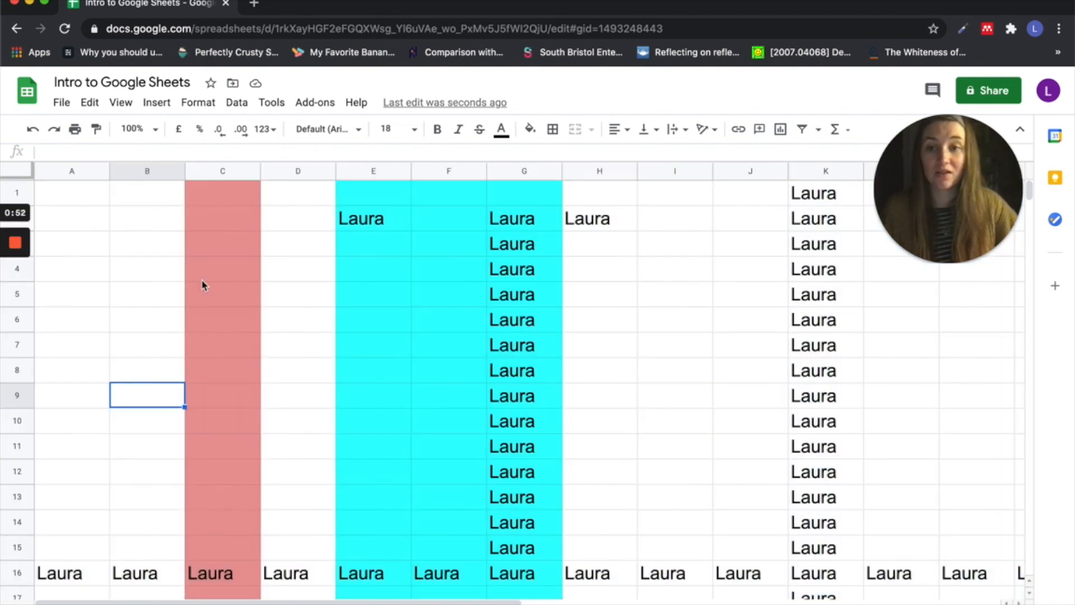
pyautogui.click(230, 170)
pyautogui.moveTo(15, 323)
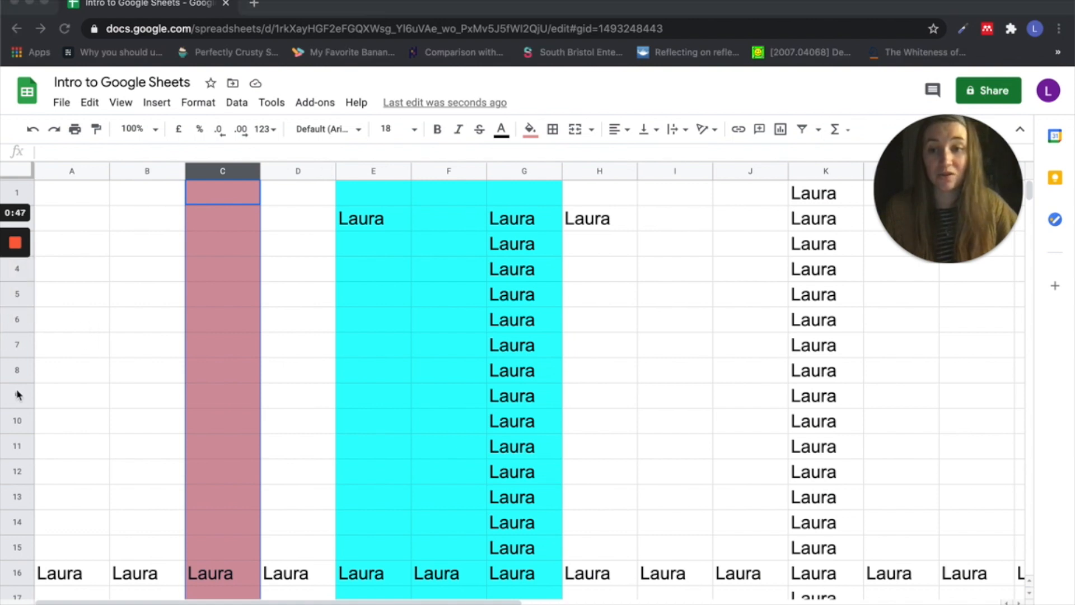
pyautogui.click(356, 381)
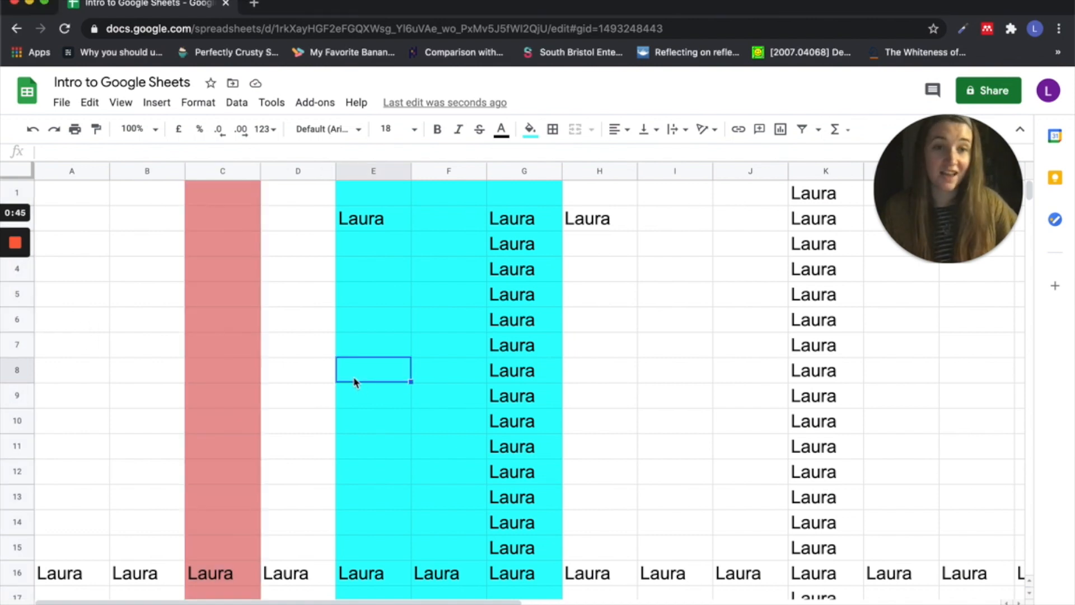